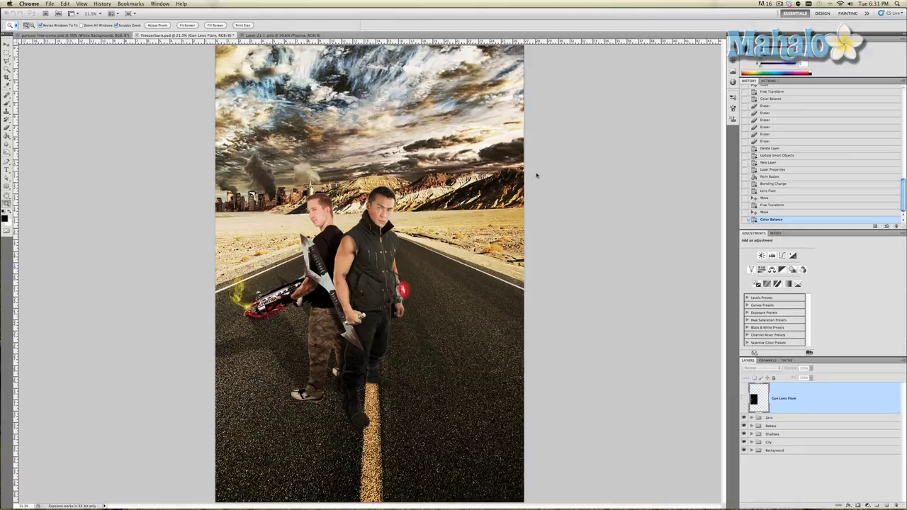
- In the Layer 21 1.psb document, add a new top layer and name it Shoe Mud
left_click_drag(225, 279, 326, 279)
left_click(325, 279)
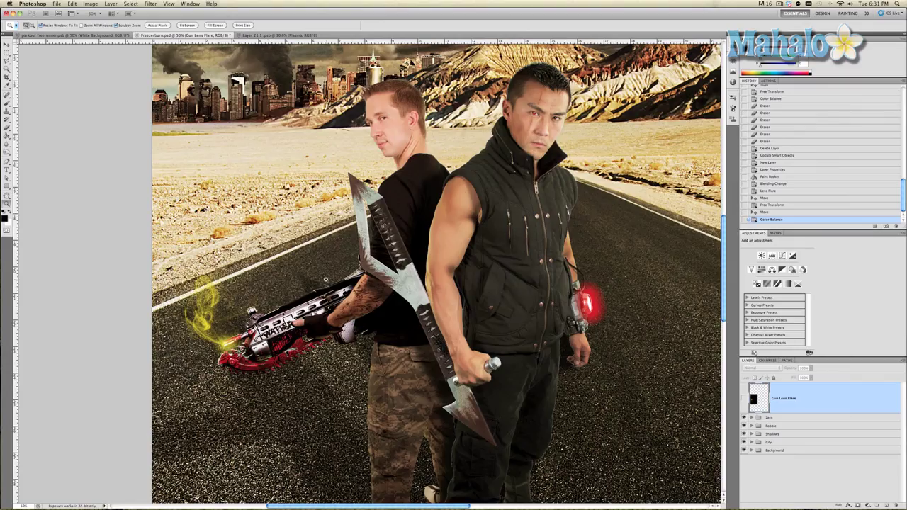
scroll(325, 280, "down", 3)
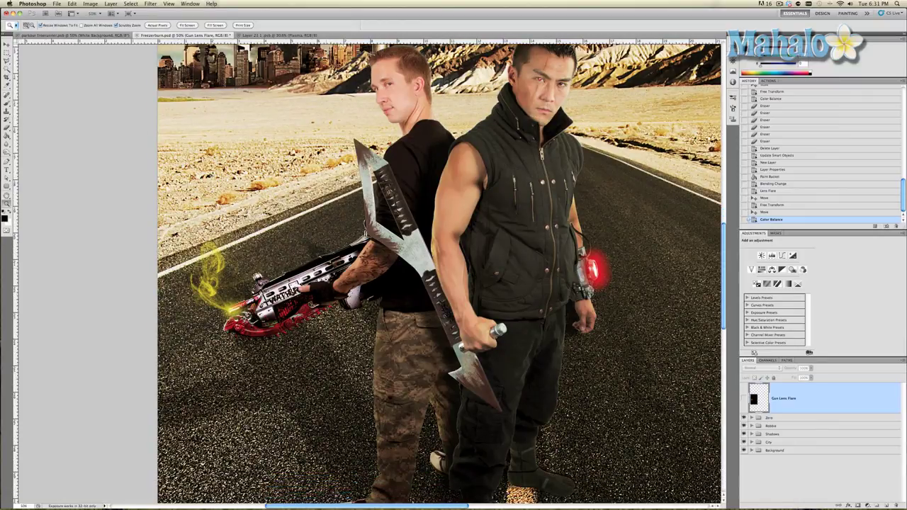
scroll(325, 280, "down", 5)
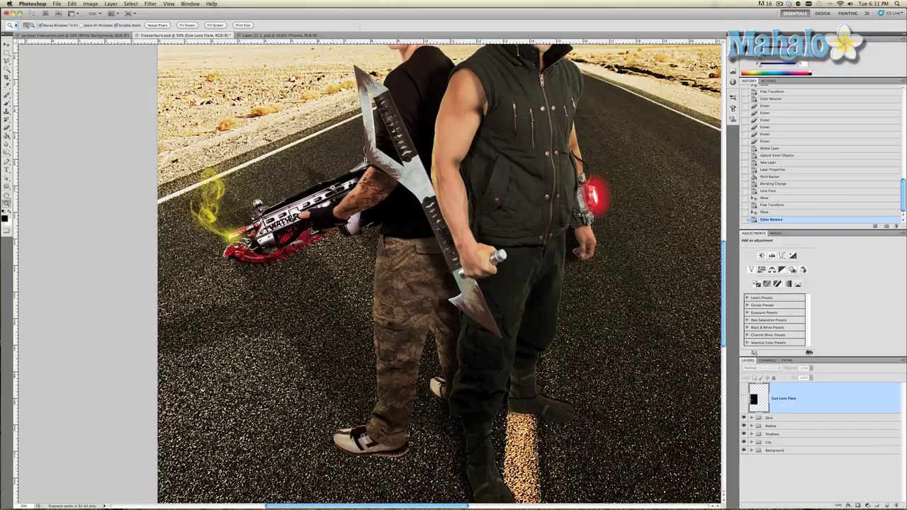
left_click(267, 36)
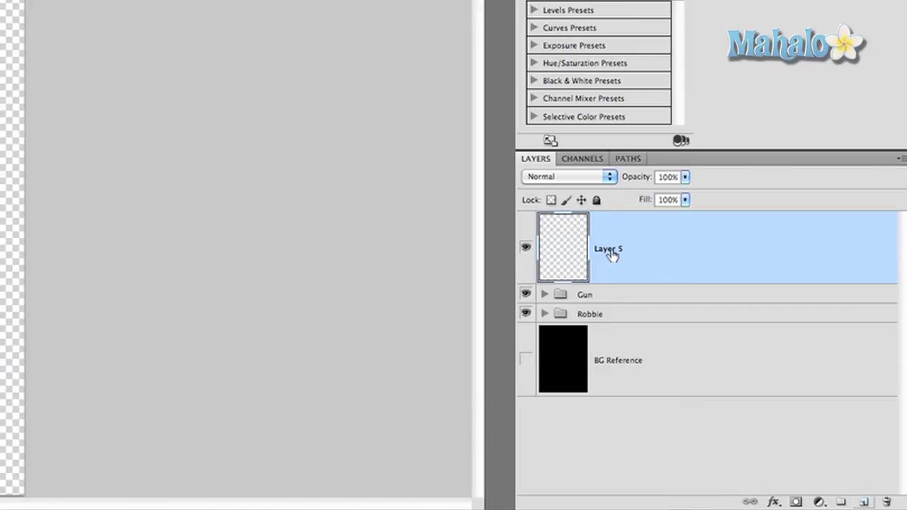
double_click(610, 250)
type("Shoe Mud")
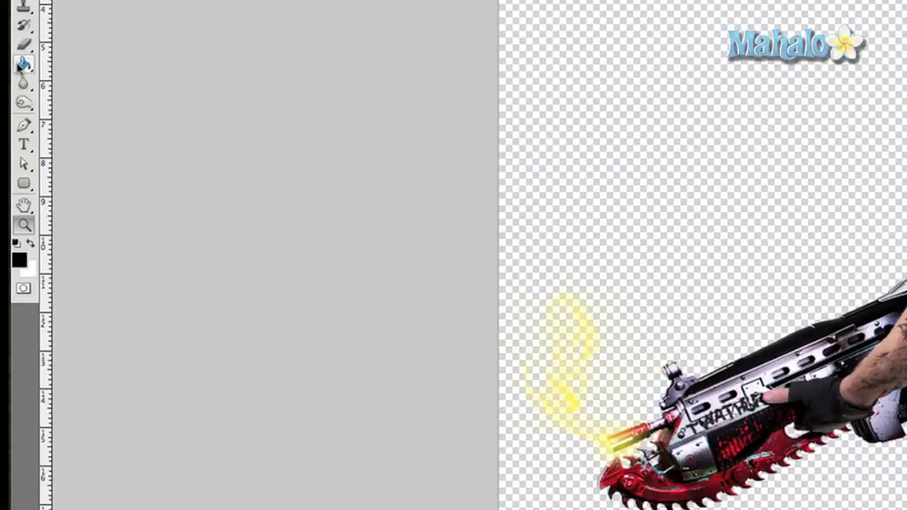
- Fill the Shoe Mud layer with black and render the Clouds filter over it
key("g")
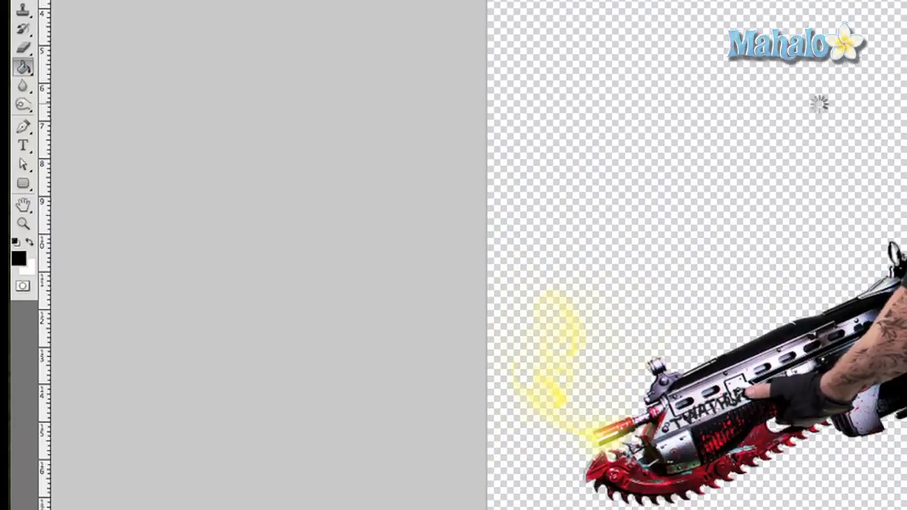
left_click(818, 101)
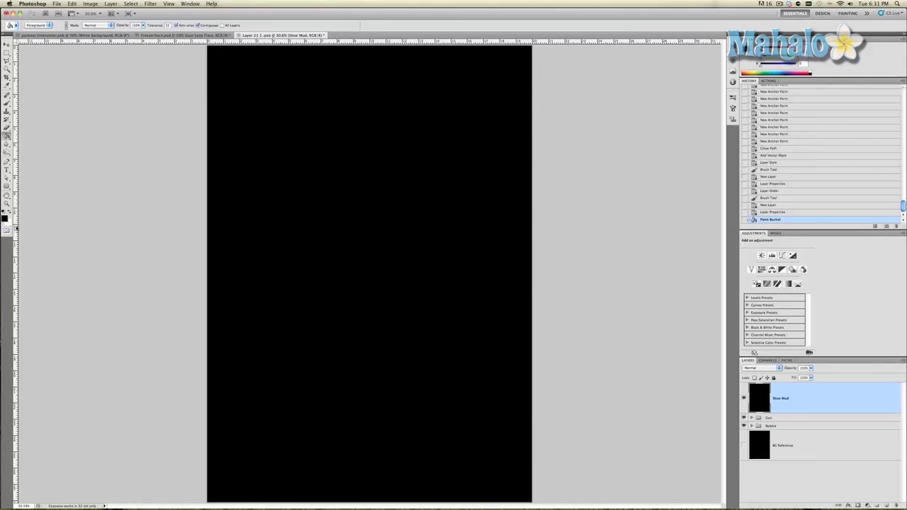
left_click(150, 3)
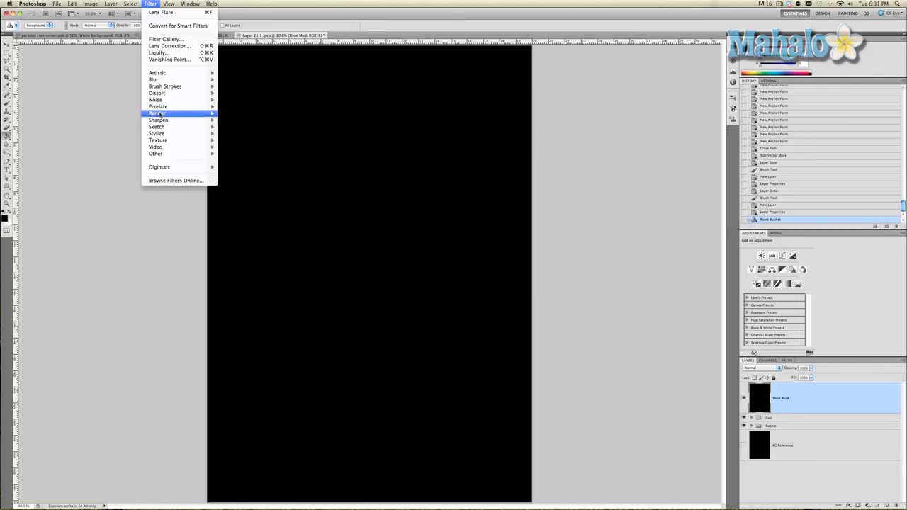
mouse_move(179, 115)
left_click(231, 112)
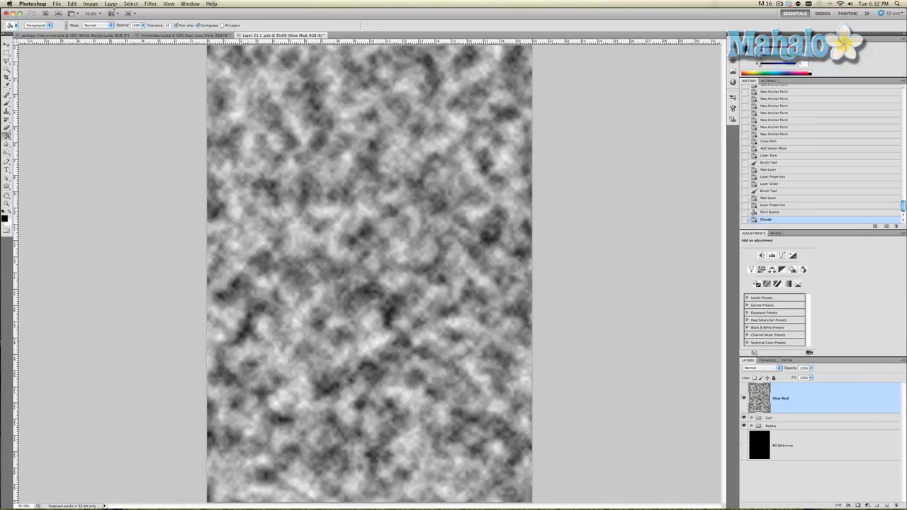
- Apply the Find Edges filter to the clouds on the Shoe Mud layer
left_click(151, 4)
mouse_move(177, 132)
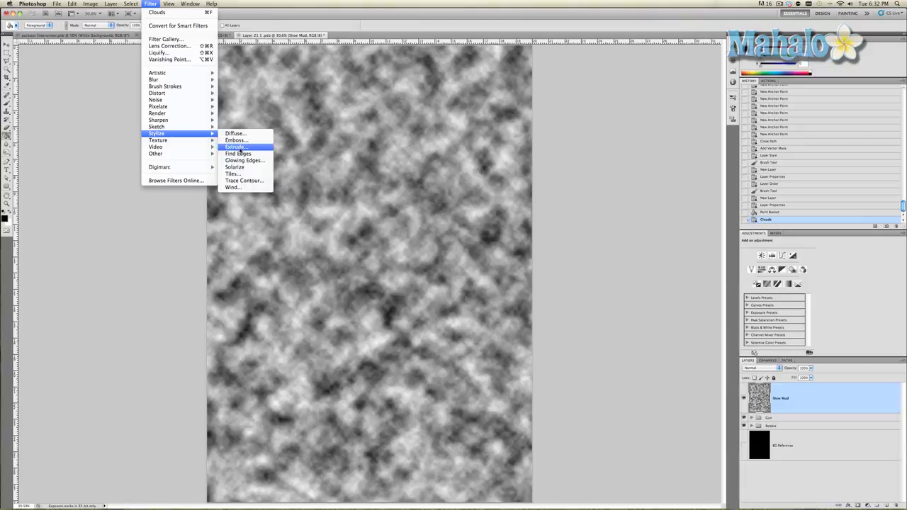
left_click(238, 153)
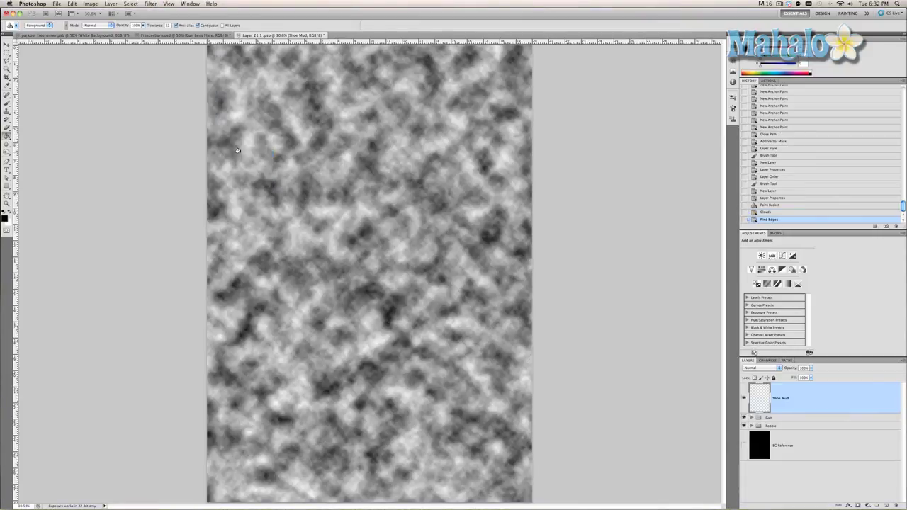
- Darken the edge texture with Levels, setting the input black point to 199 and the midtones to 0.09
left_click(91, 4)
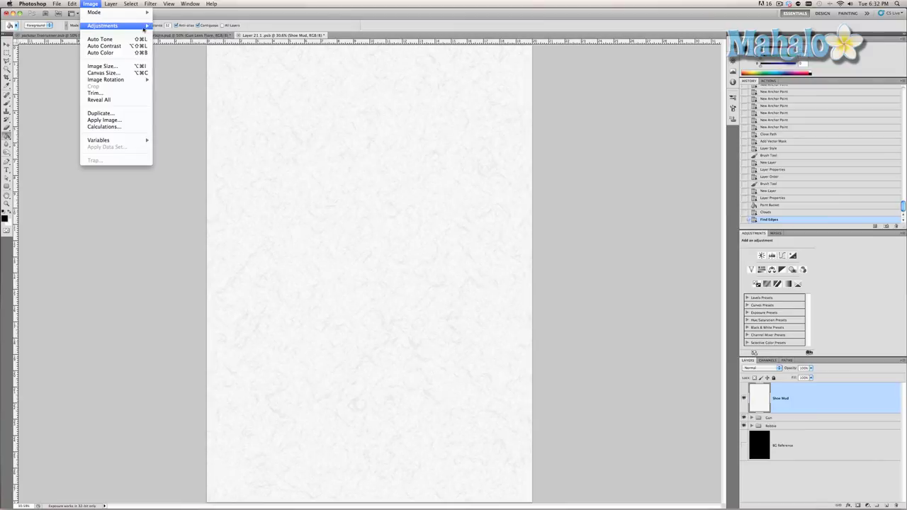
left_click(170, 34)
key("super+l")
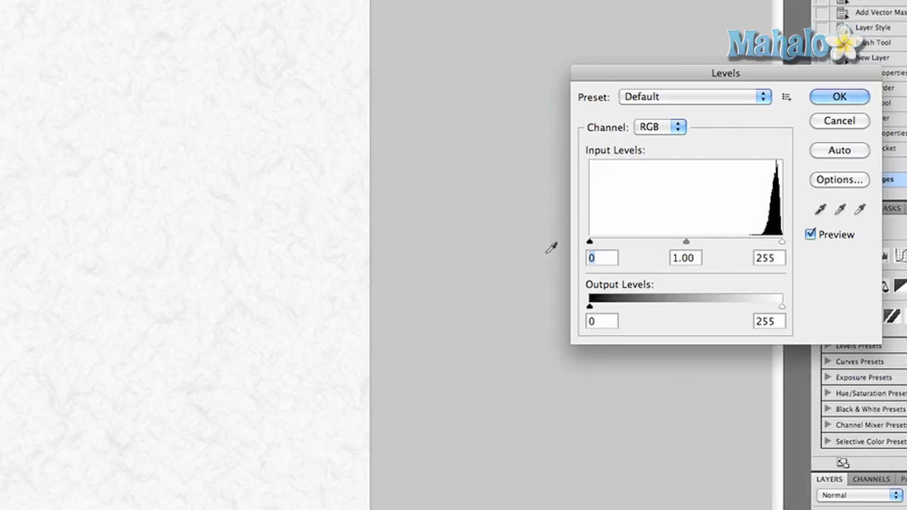
left_click_drag(686, 243, 769, 247)
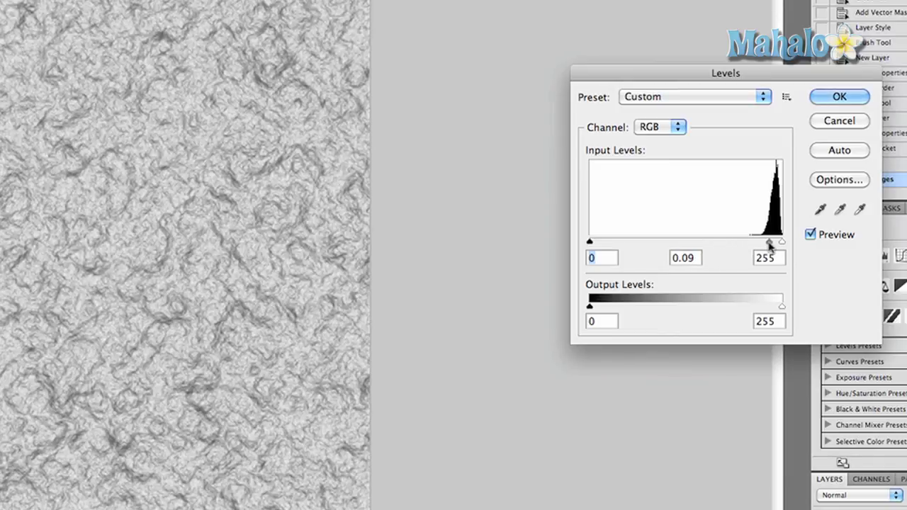
left_click_drag(590, 243, 739, 246)
left_click(739, 246)
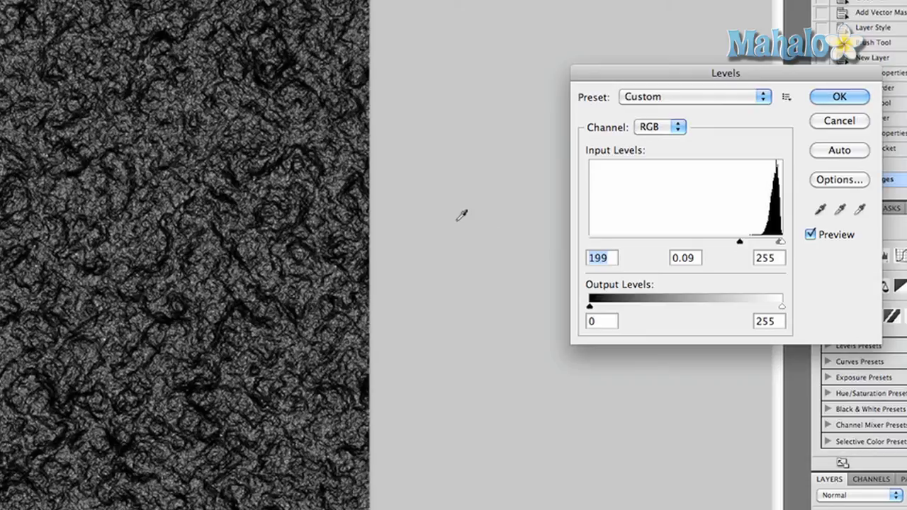
left_click(838, 99)
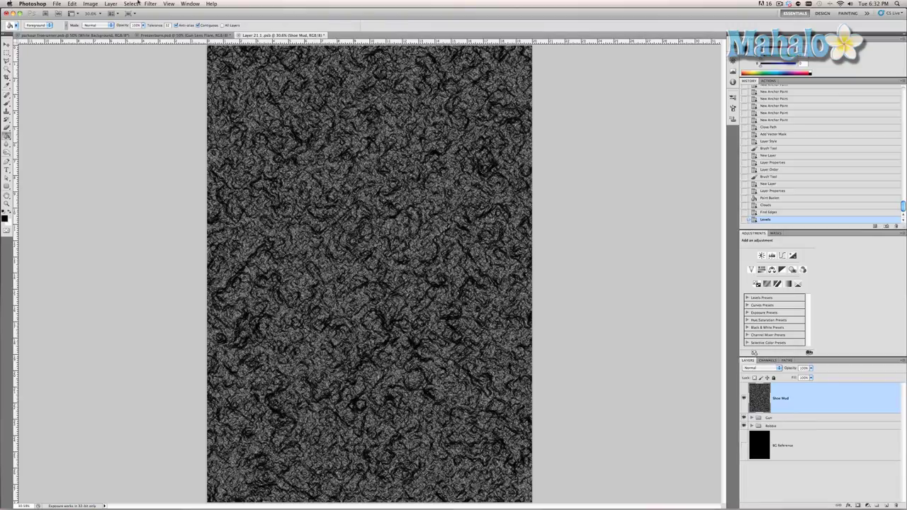
- Apply the Plaster sketch filter to the texture with smoothness 2 and the light from the top
left_click(149, 3)
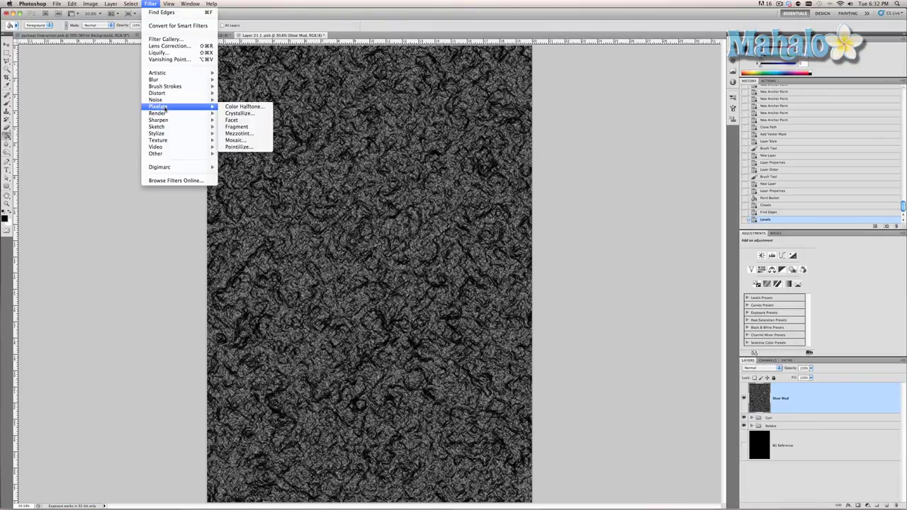
mouse_move(168, 128)
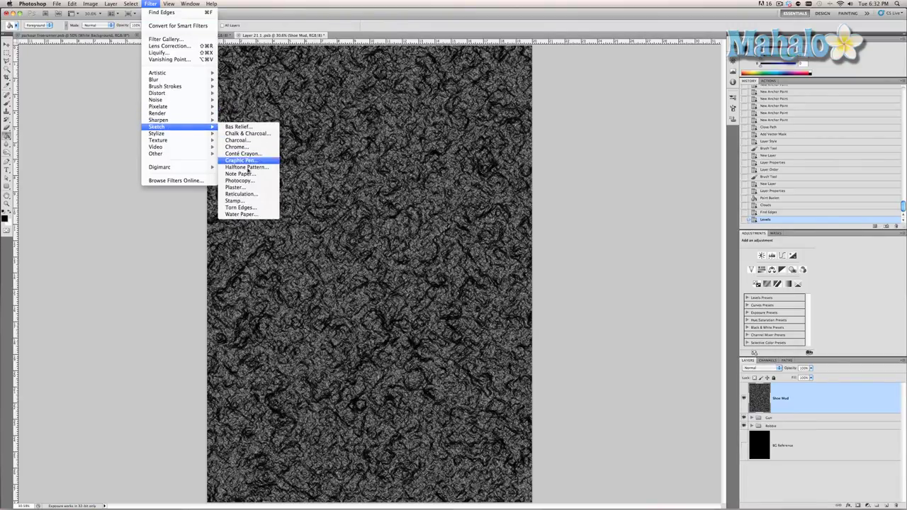
left_click(234, 187)
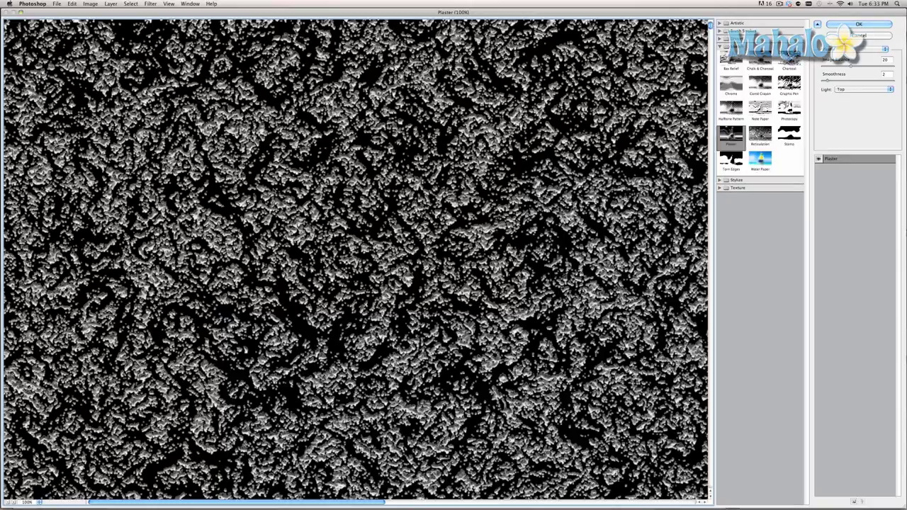
left_click(842, 24)
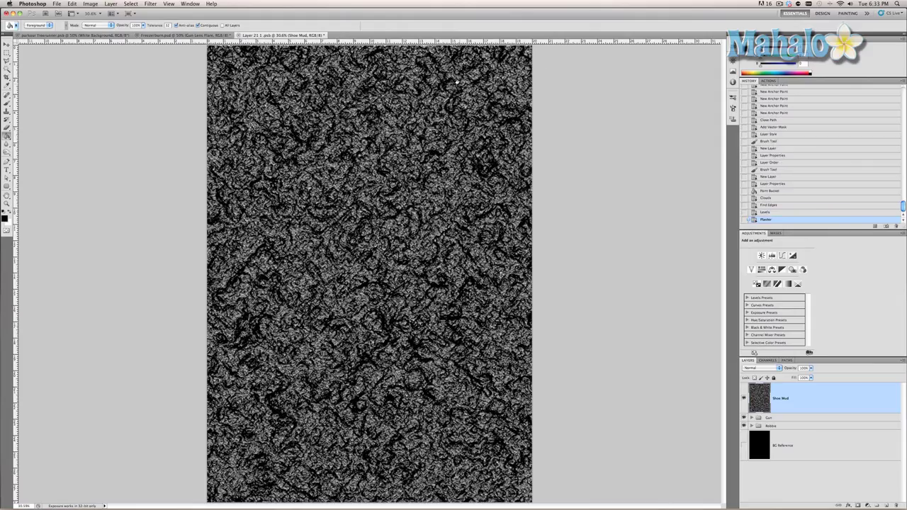
- Select the black areas of the plaster texture with the Magic Wand, delete them and deselect
left_click(8, 68)
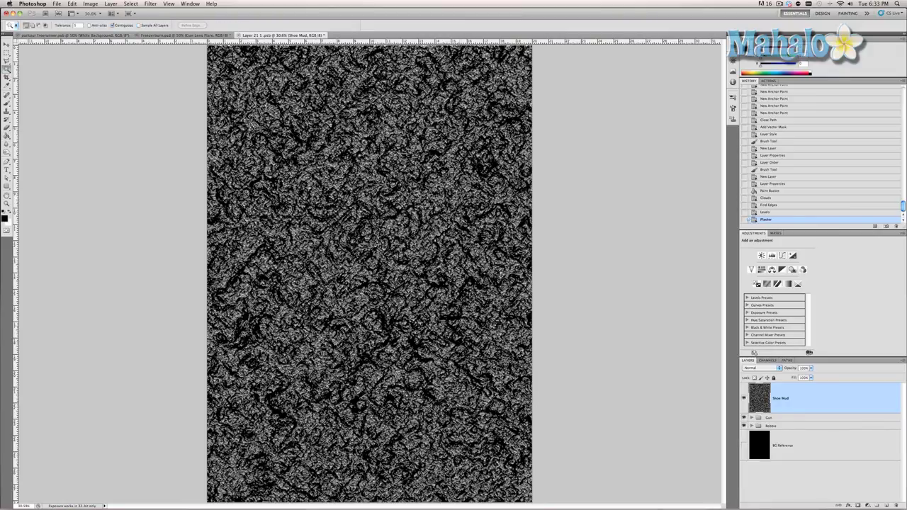
scroll(461, 131, "up", 1)
key("z")
left_click(453, 129)
left_click(453, 129)
left_click(453, 129)
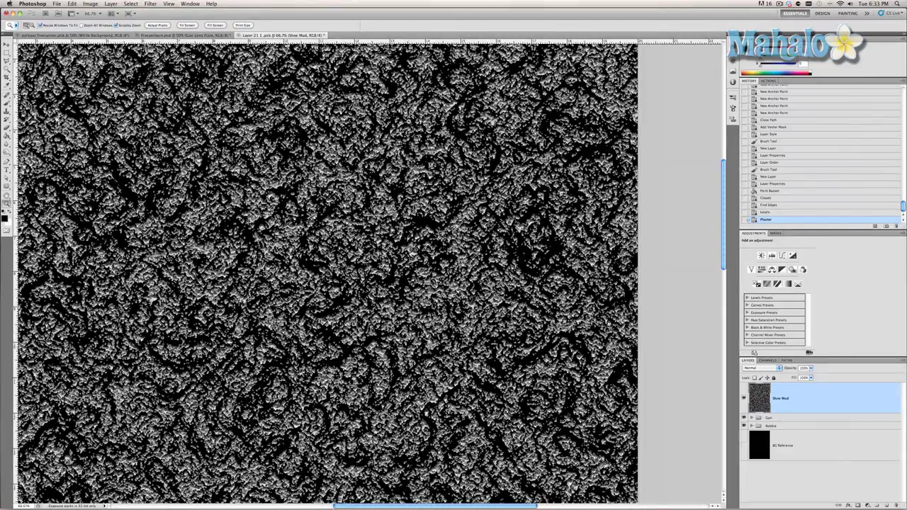
left_click(8, 68)
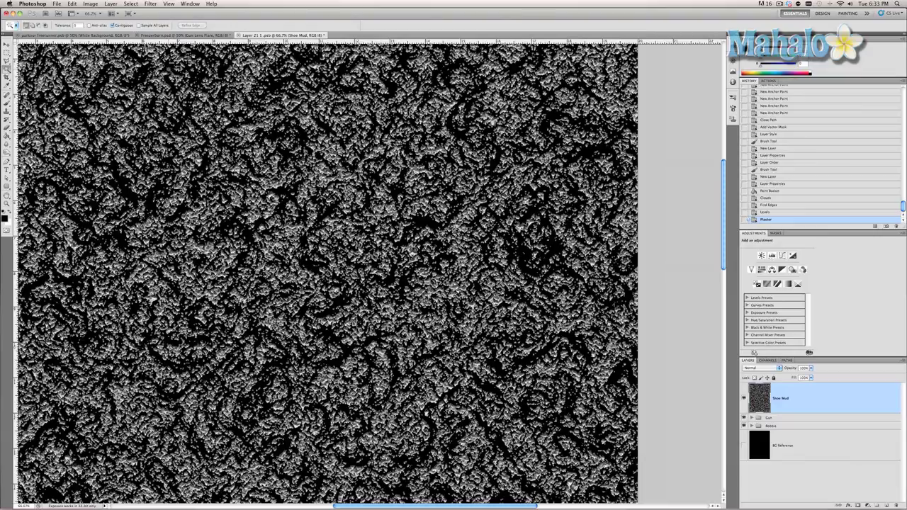
left_click(169, 70)
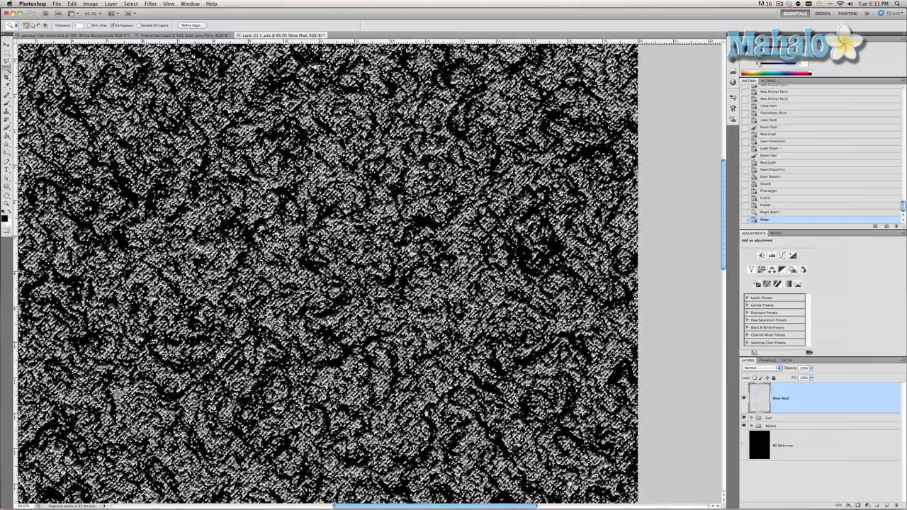
key("Delete")
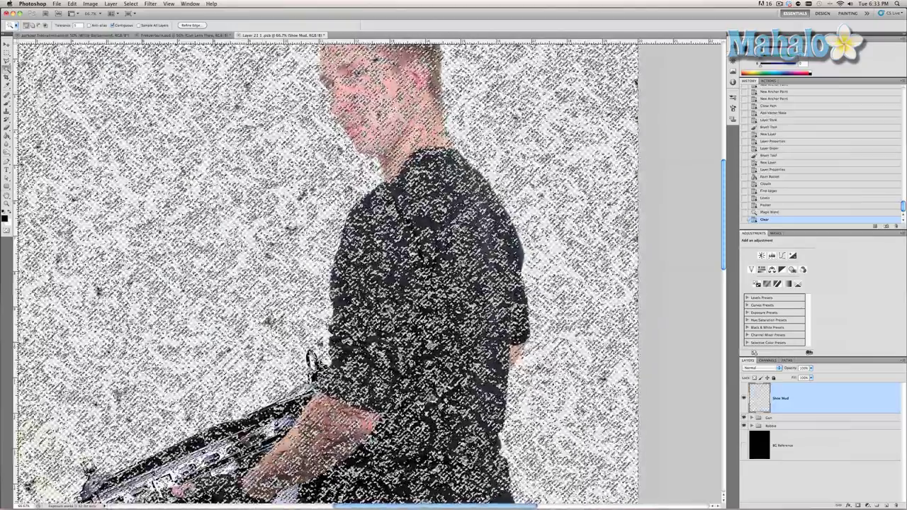
key("super+d")
- Invert the remaining specks and tint them with a midtone Color Balance of -25, -80, -83, Preserve Luminosity off
key("super+i")
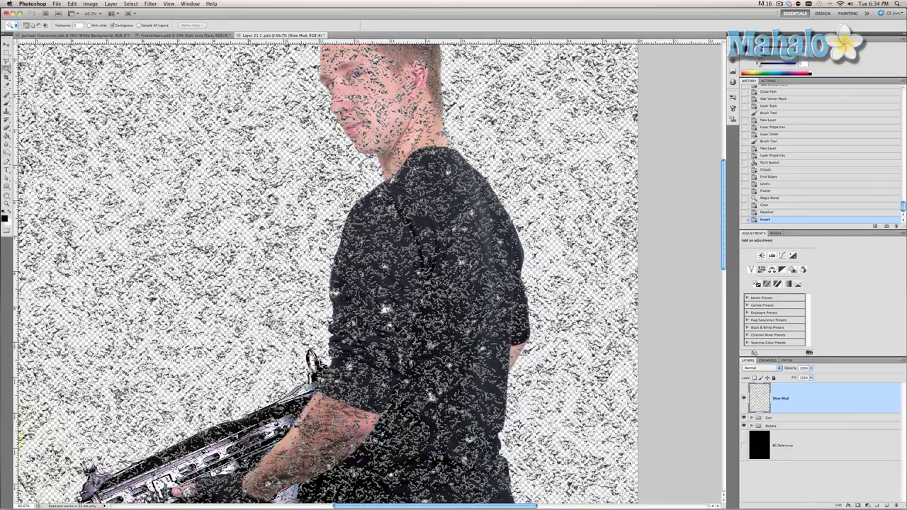
left_click(97, 3)
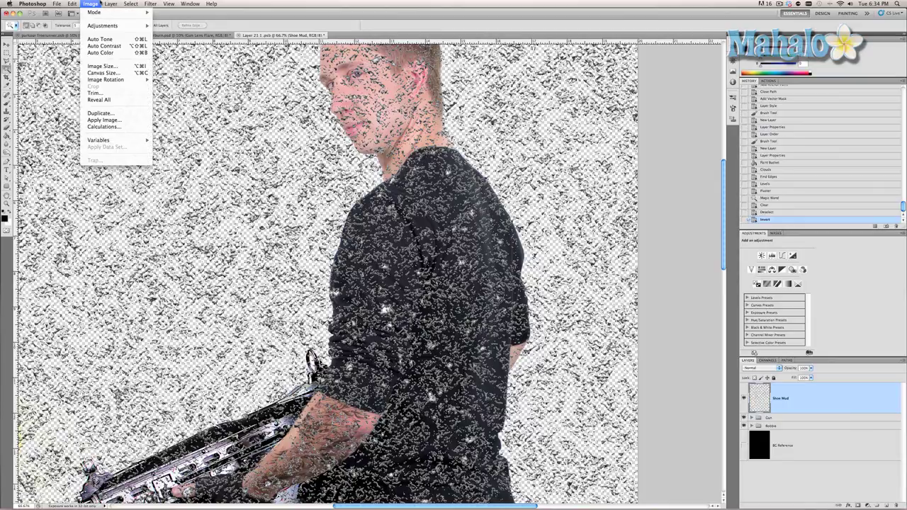
mouse_move(99, 25)
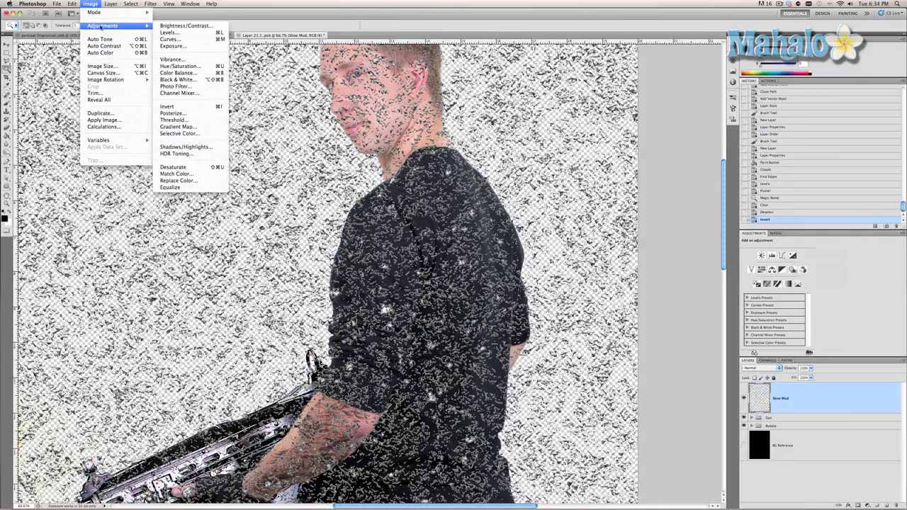
left_click(170, 73)
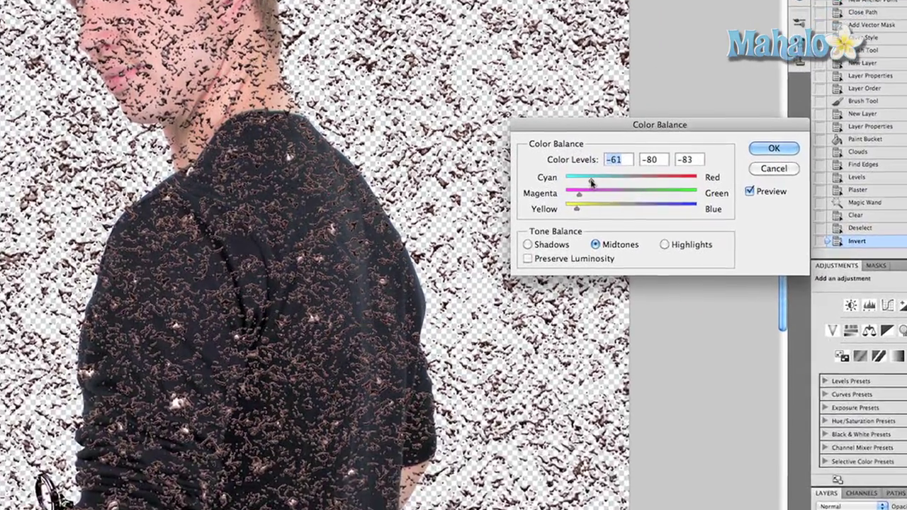
mouse_move(610, 184)
left_mouse_down()
mouse_move(583, 179)
mouse_move(600, 177)
left_mouse_up()
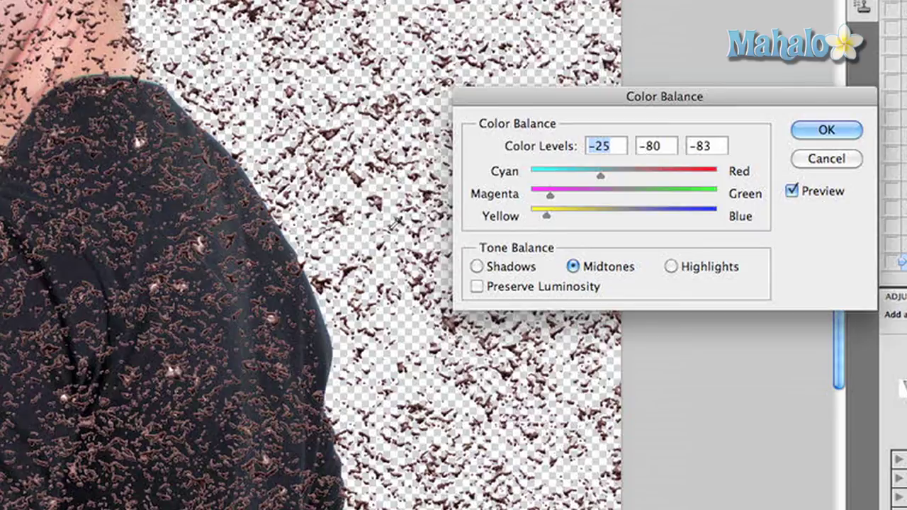
key("Return")
- Select the mud texture above the man's shoes with a rectangular marquee across the full canvas width and cut it
key("z")
left_click(275, 135)
left_click(276, 135)
left_click(275, 134)
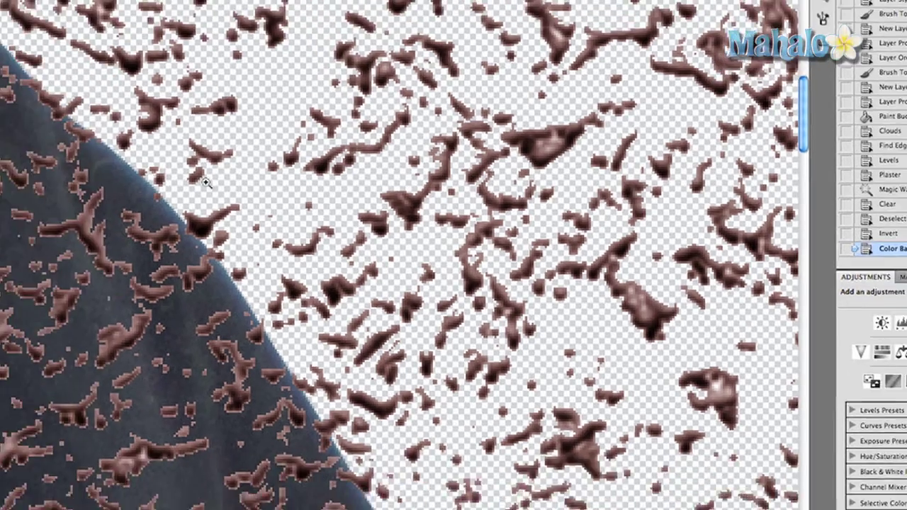
key("super+0")
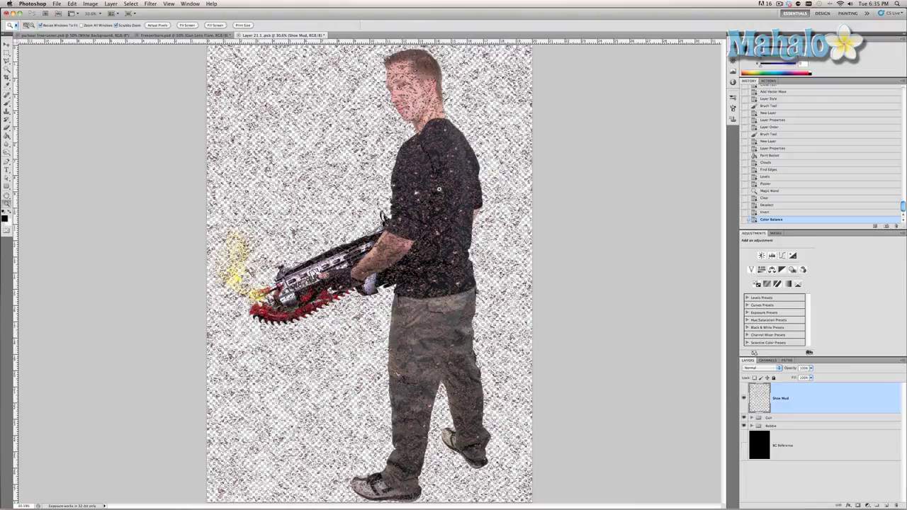
key("m")
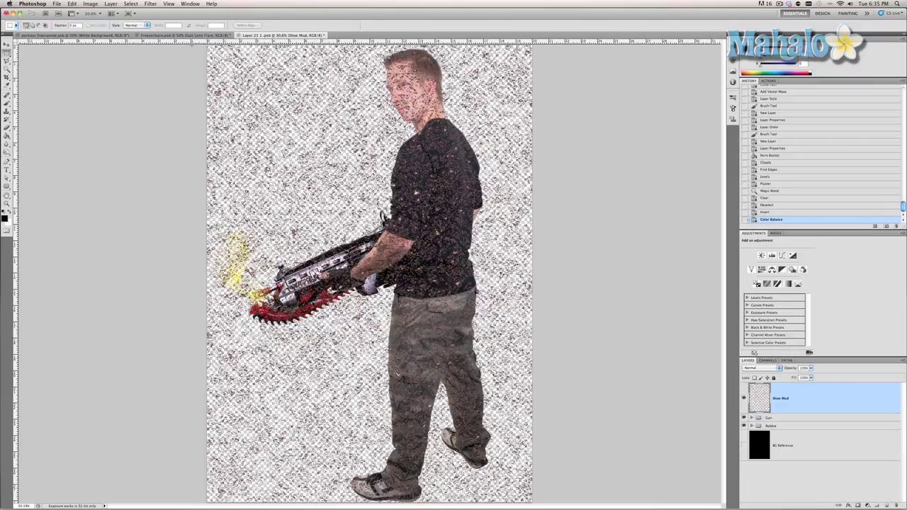
left_click_drag(442, 213, 536, 425)
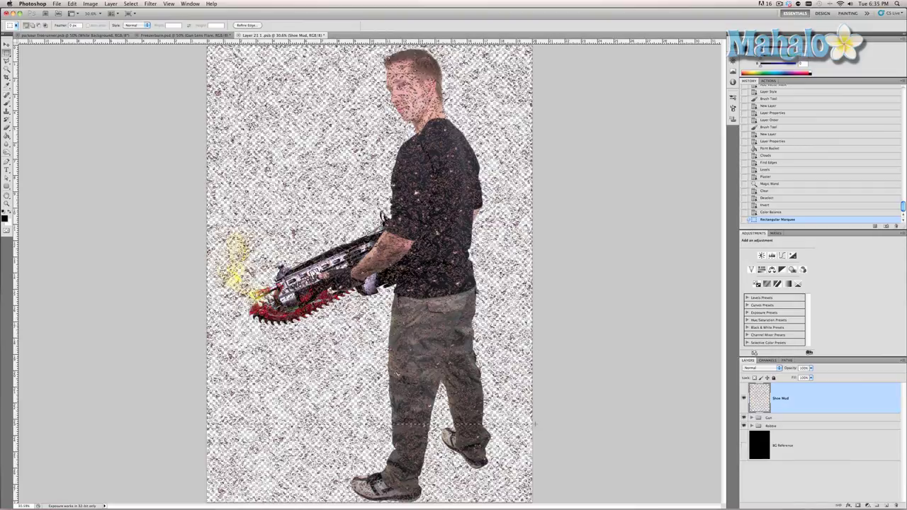
key("super+x")
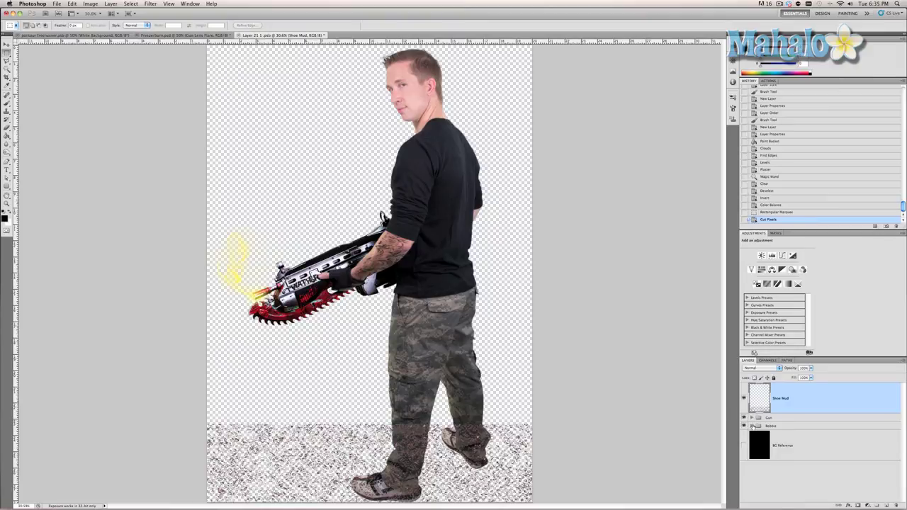
- Load the man's full-body layer mask as a selection and add it as a mask to the Shoe Mud layer
left_click(750, 426)
scroll(765, 431, "down", 1)
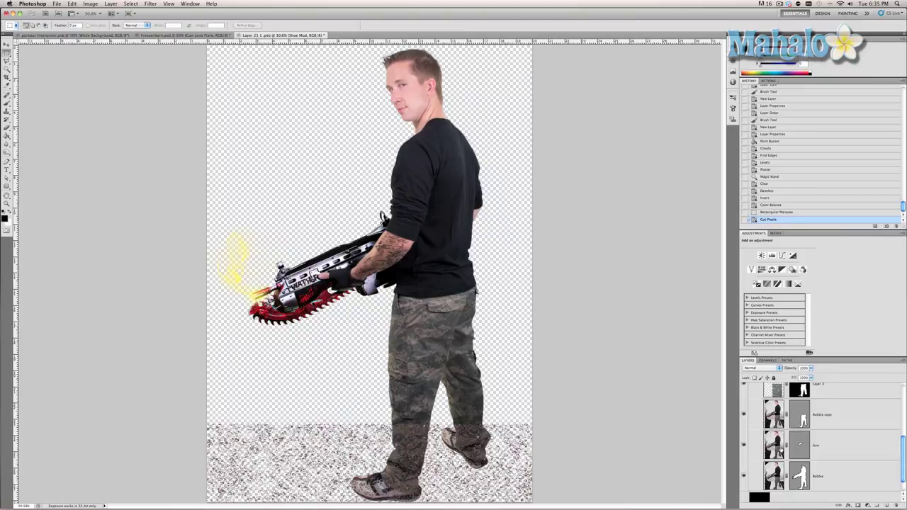
left_click(797, 475, "super")
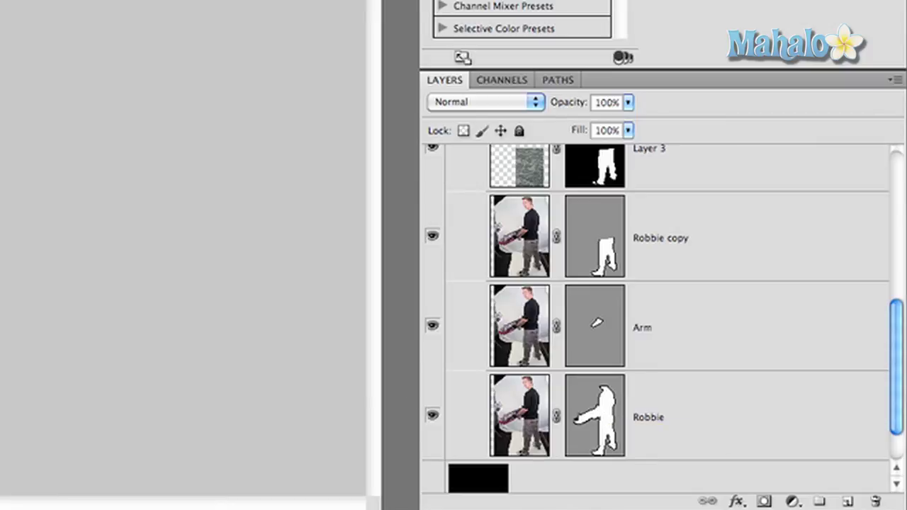
left_click(541, 209)
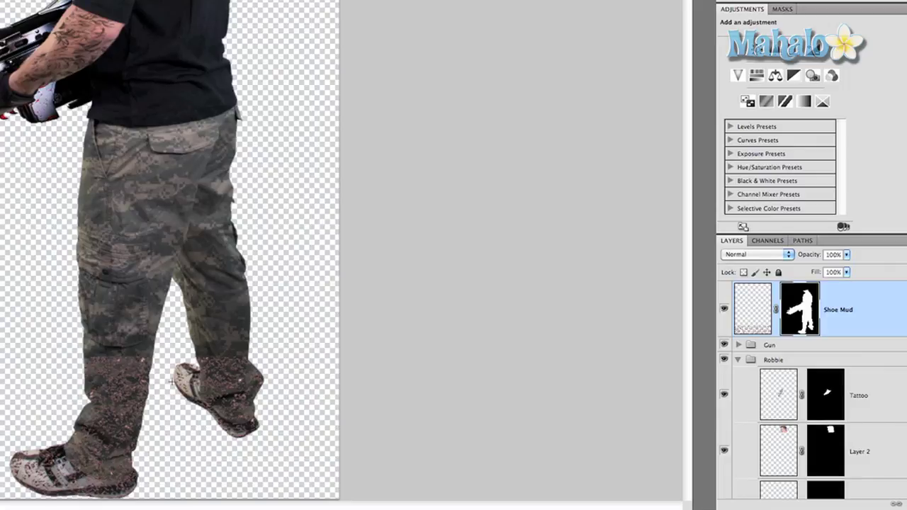
- Erase the hard upper edge of the mud on both trouser legs, working on the Shoe Mud layer's image instead of its mask
mouse_move(128, 365)
left_mouse_down()
mouse_move(89, 360)
mouse_move(203, 357)
mouse_move(125, 354)
mouse_move(87, 370)
mouse_move(91, 350)
left_mouse_up()
left_click(748, 319)
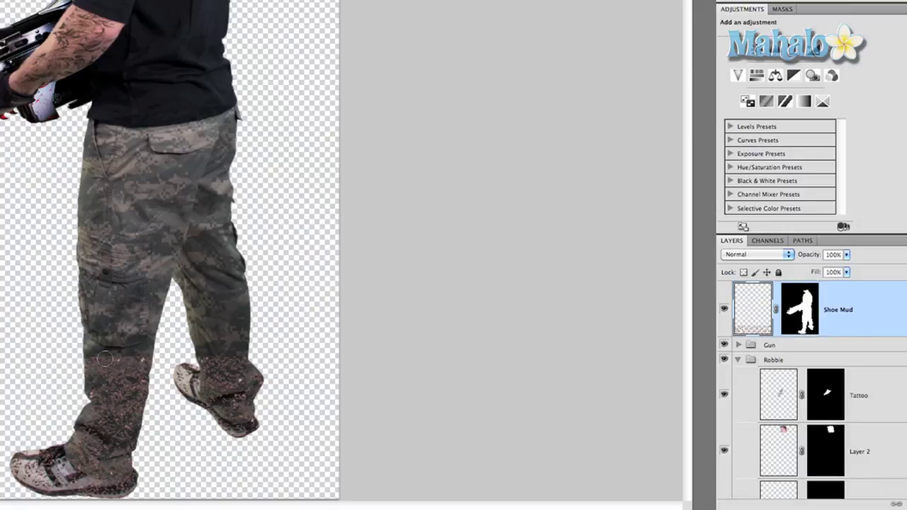
mouse_move(84, 364)
left_mouse_down()
mouse_move(83, 357)
mouse_move(91, 371)
mouse_move(124, 361)
mouse_move(128, 389)
mouse_move(141, 368)
mouse_move(146, 388)
mouse_move(162, 396)
left_mouse_up()
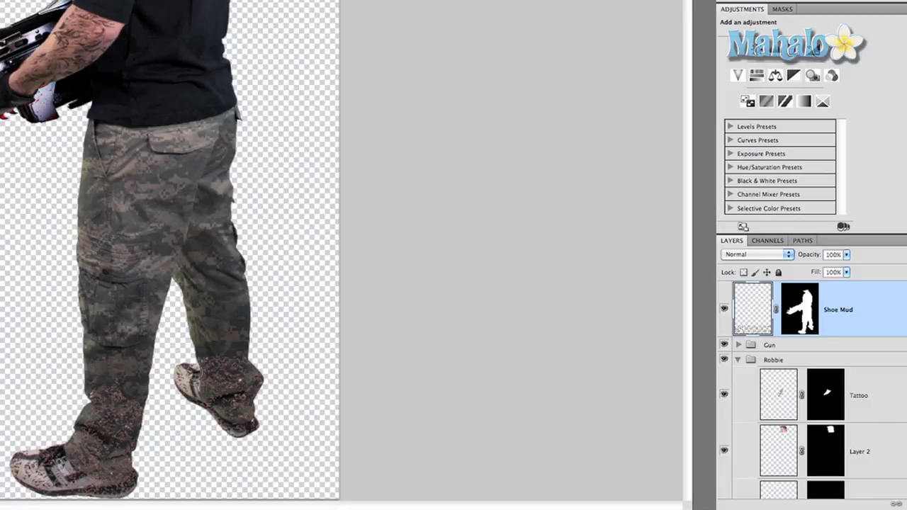
mouse_move(193, 368)
left_mouse_down()
mouse_move(224, 379)
mouse_move(223, 360)
mouse_move(228, 369)
mouse_move(264, 364)
left_mouse_up()
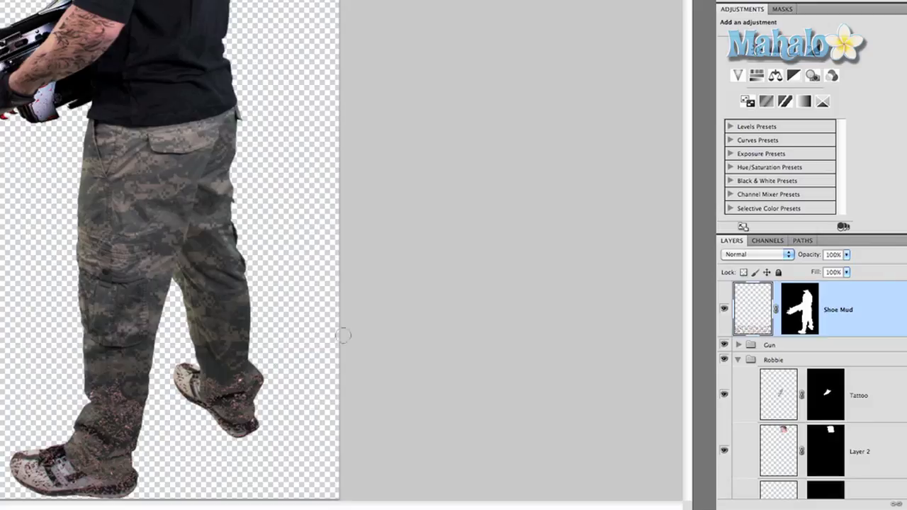
- Smudge the mud specks on the man's front shoe and lower trouser leg with short Smudge tool strokes
scroll(113, 427, "down", 10)
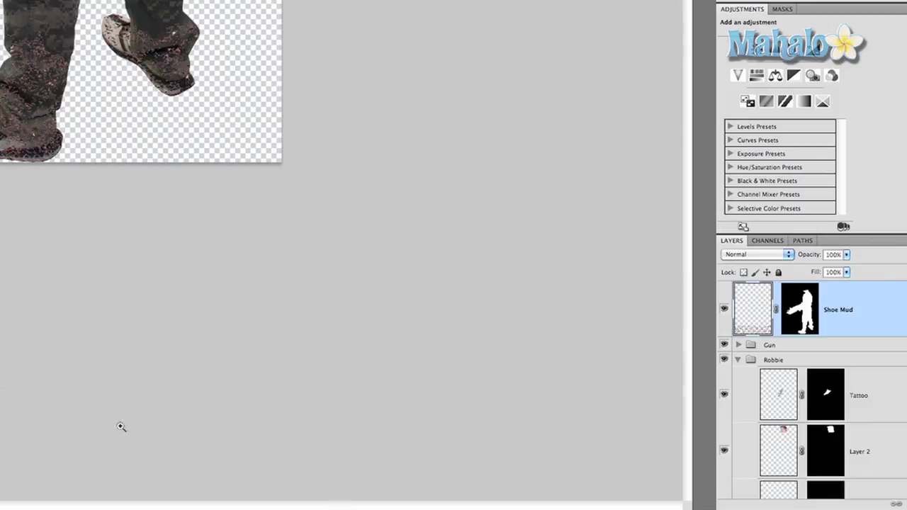
key("super+plus")
key("super+plus")
key("super+plus")
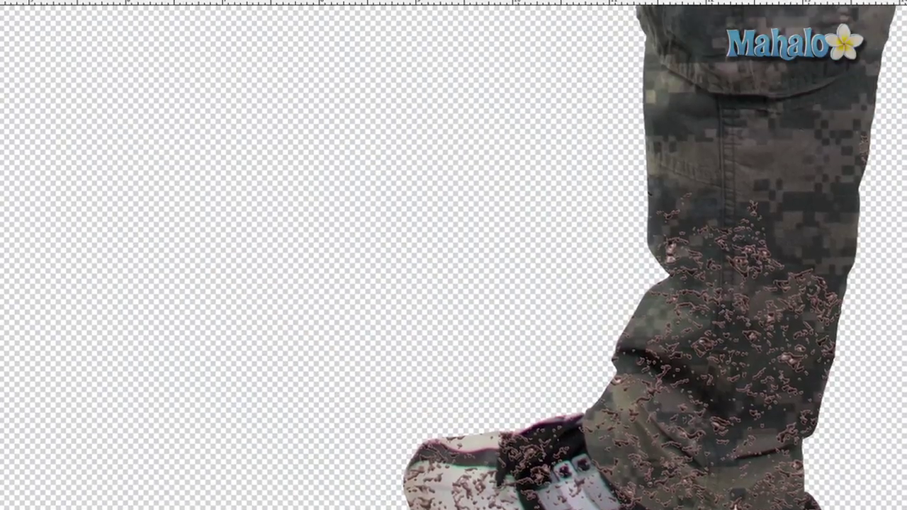
left_click(16, 236)
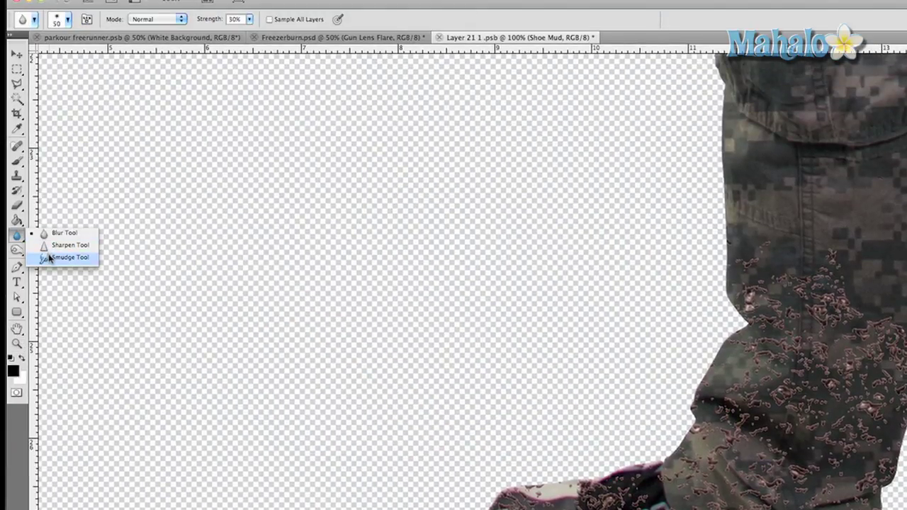
left_click(51, 257)
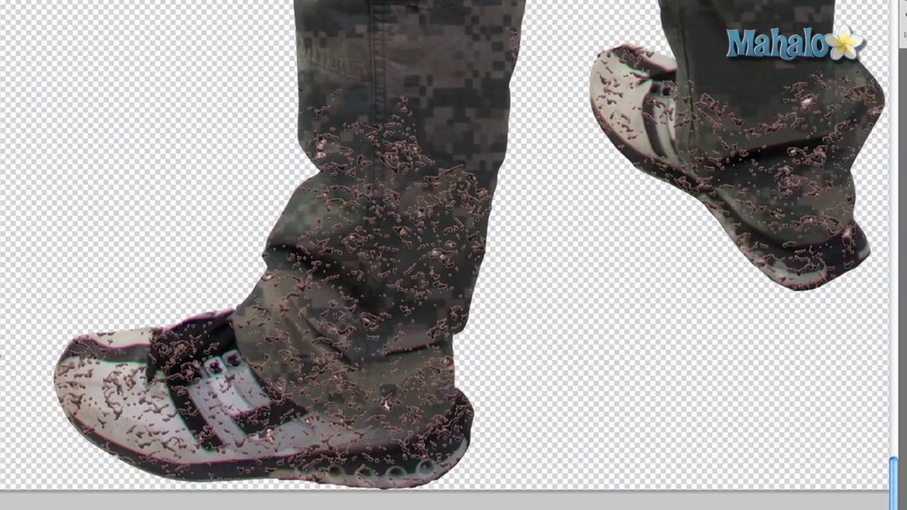
mouse_move(67, 371)
left_mouse_down()
mouse_move(89, 408)
mouse_move(82, 423)
mouse_move(110, 440)
left_mouse_up()
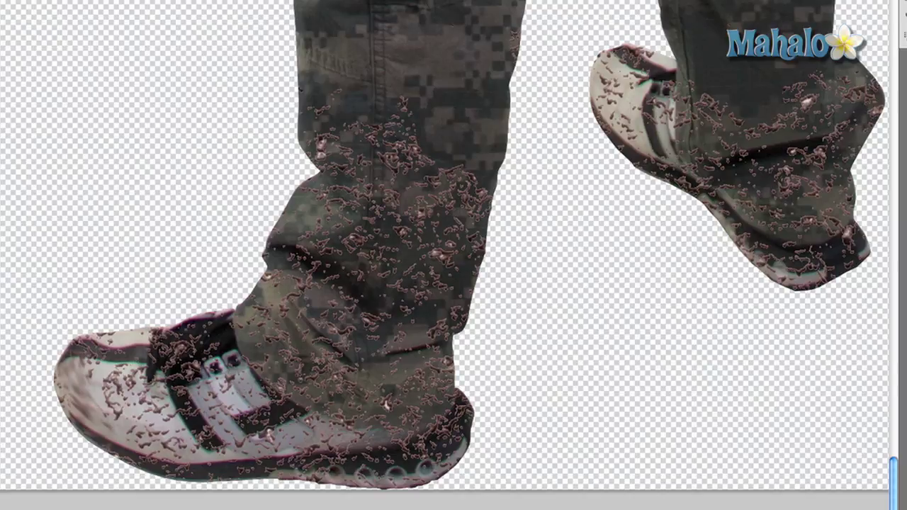
mouse_move(319, 141)
left_mouse_down()
mouse_move(340, 154)
mouse_move(464, 180)
left_mouse_up()
mouse_move(110, 386)
left_mouse_down()
mouse_move(141, 410)
mouse_move(186, 391)
mouse_move(206, 337)
left_mouse_up()
left_click_drag(347, 461, 238, 470)
mouse_move(290, 418)
left_mouse_down()
mouse_move(235, 407)
mouse_move(298, 394)
left_mouse_up()
- Enlarge the Smudge brush and smear the mud across the front trouser cuff and shoe with broader strokes
key("bracketright")
key("bracketright")
key("bracketright")
key("bracketright")
key("bracketright")
mouse_move(255, 340)
left_mouse_down()
mouse_move(287, 347)
mouse_move(416, 403)
left_mouse_up()
mouse_move(386, 306)
left_mouse_down()
mouse_move(303, 244)
mouse_move(381, 142)
mouse_move(507, 258)
mouse_move(341, 459)
mouse_move(455, 431)
mouse_move(186, 411)
left_mouse_up()
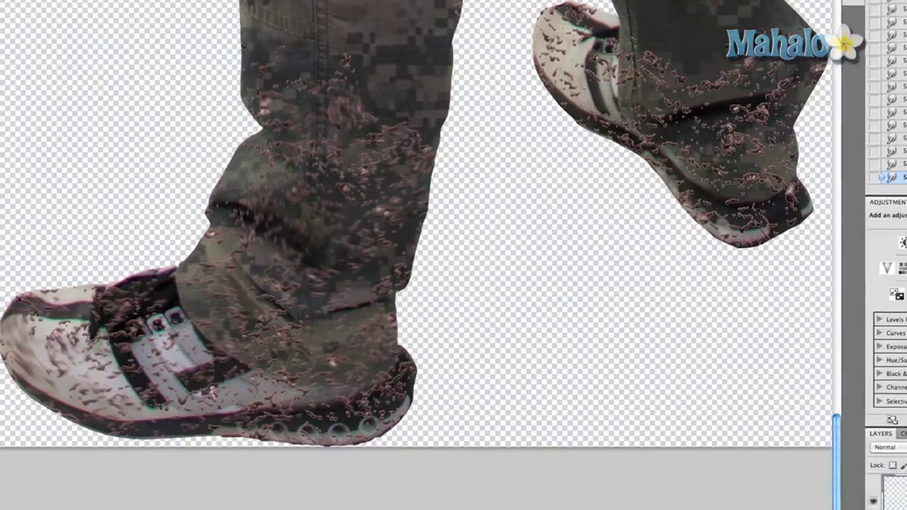
- Set the Shoe Mud layer's opacity to 75% and add a Multiply drop shadow with a distance of 1 px
left_click(847, 507)
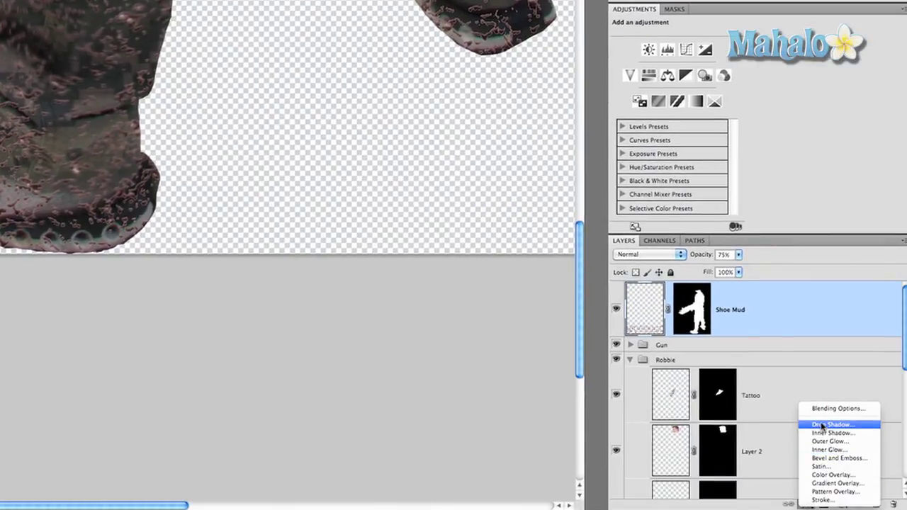
left_click(863, 456)
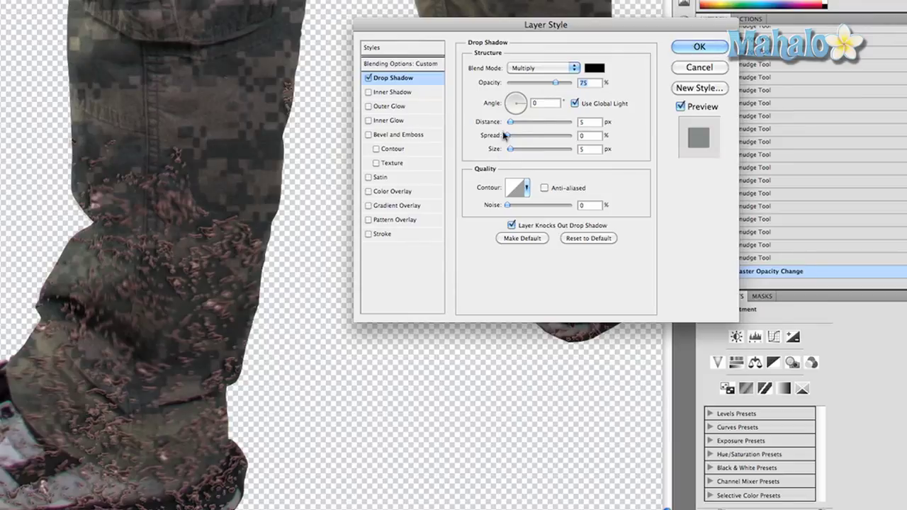
double_click(584, 122)
type("1")
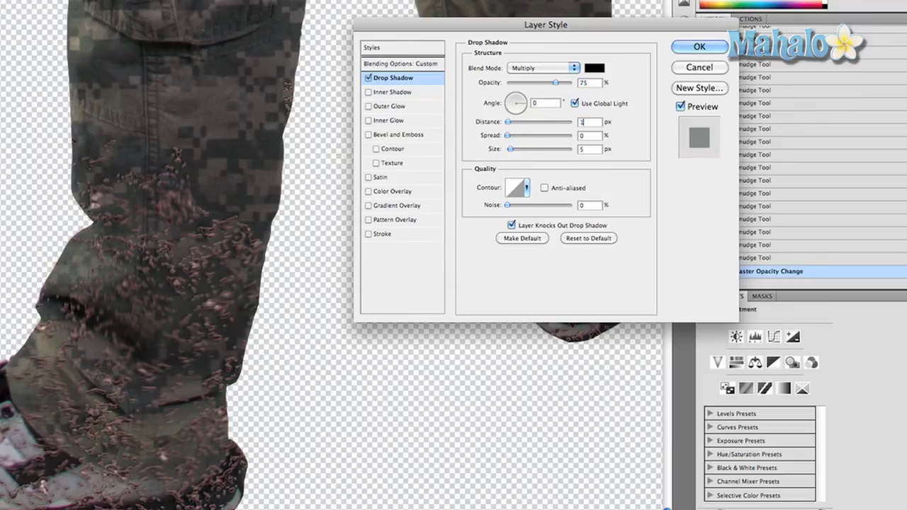
key("Return")
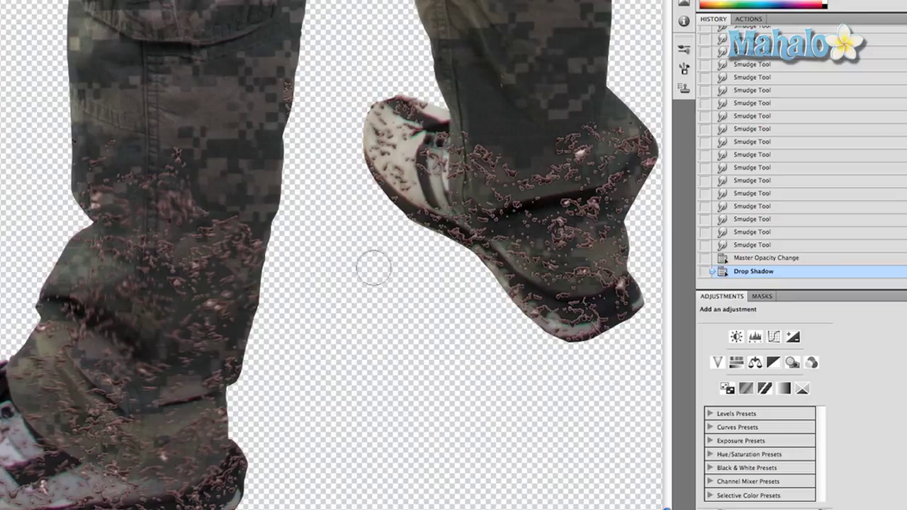
- Smudge the mud specks on the man's rear shoe and trouser cuff
left_click_drag(432, 231, 401, 180)
left_click_drag(383, 157, 377, 133)
left_click_drag(393, 106, 418, 114)
left_click_drag(433, 153, 461, 166)
mouse_move(476, 165)
left_mouse_down()
mouse_move(504, 177)
mouse_move(560, 174)
left_mouse_up()
mouse_move(573, 153)
left_mouse_down()
mouse_move(596, 138)
mouse_move(646, 167)
left_mouse_up()
mouse_move(602, 212)
left_mouse_down()
mouse_move(567, 225)
mouse_move(500, 212)
left_mouse_up()
left_click_drag(478, 223, 442, 241)
left_click_drag(528, 308, 564, 324)
mouse_move(585, 319)
left_mouse_down()
mouse_move(614, 304)
mouse_move(573, 272)
left_mouse_up()
left_click_drag(566, 213, 592, 199)
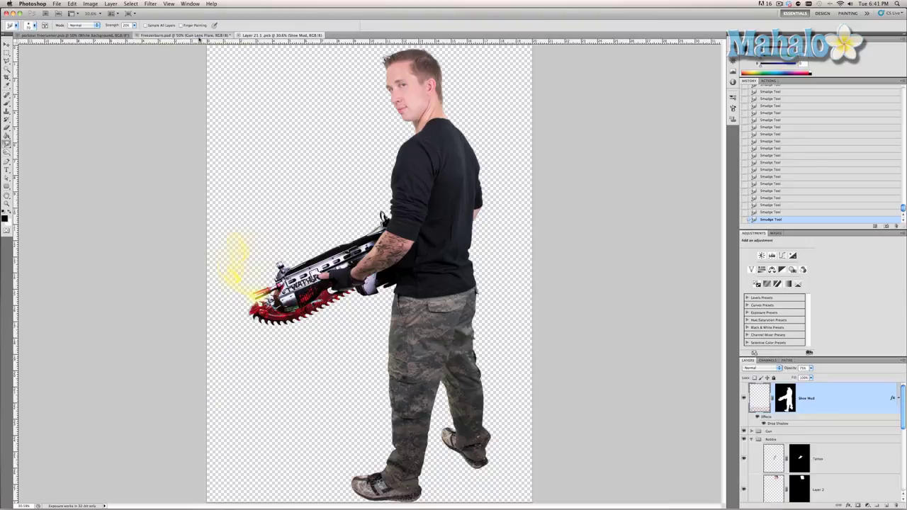
- Switch to the Freezerburn.psd composite and compare the shoes before and after the smart object update, ending on the whole image
left_click(198, 35)
key("z")
left_click(412, 212, "alt")
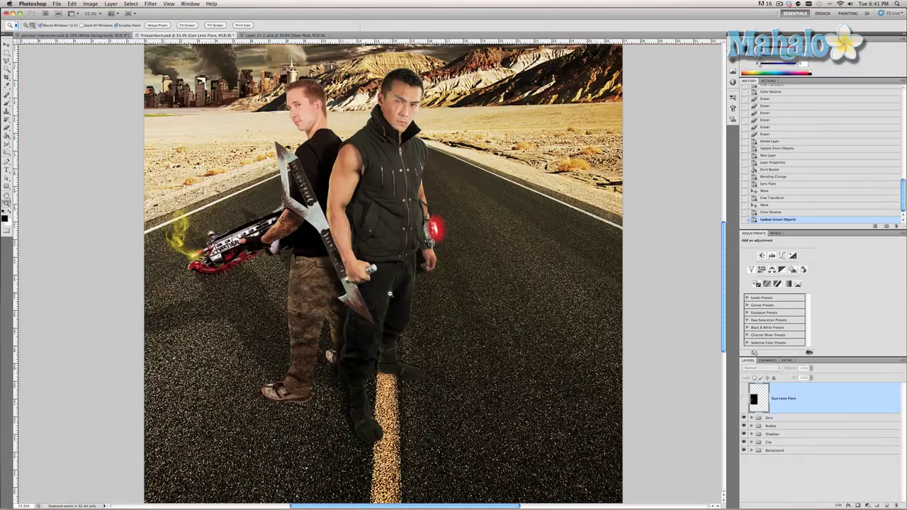
left_click(772, 212)
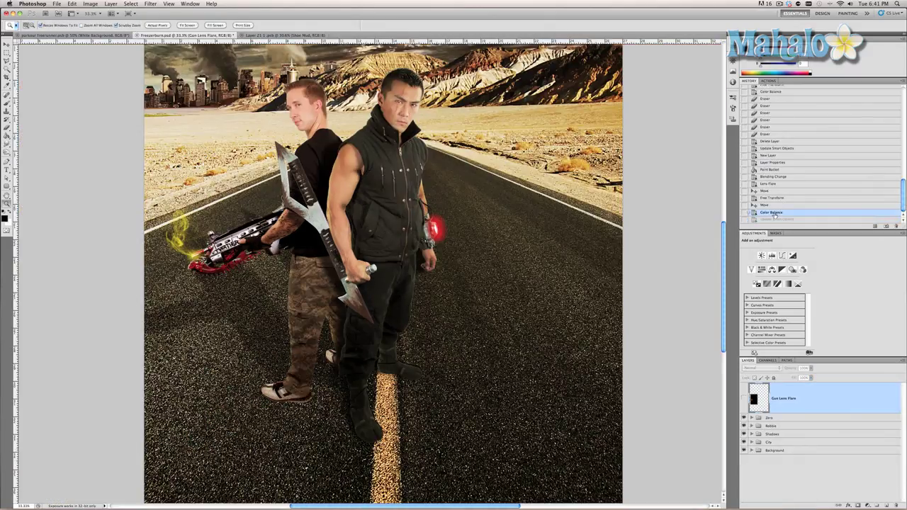
left_click(777, 220)
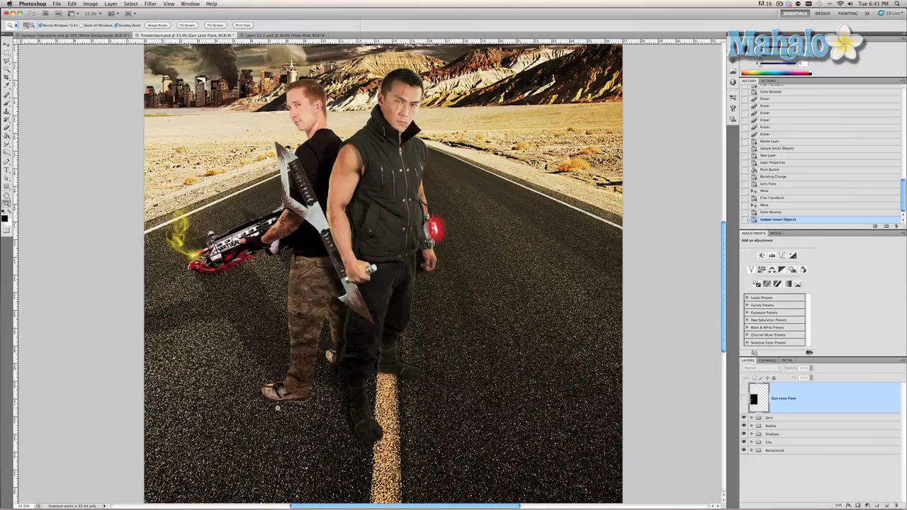
left_click(442, 282, "alt")
left_click(442, 282, "alt")
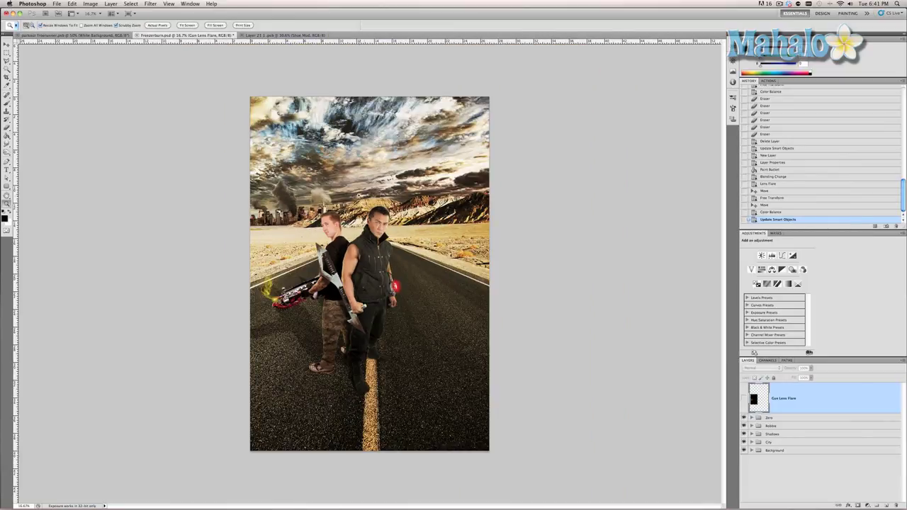